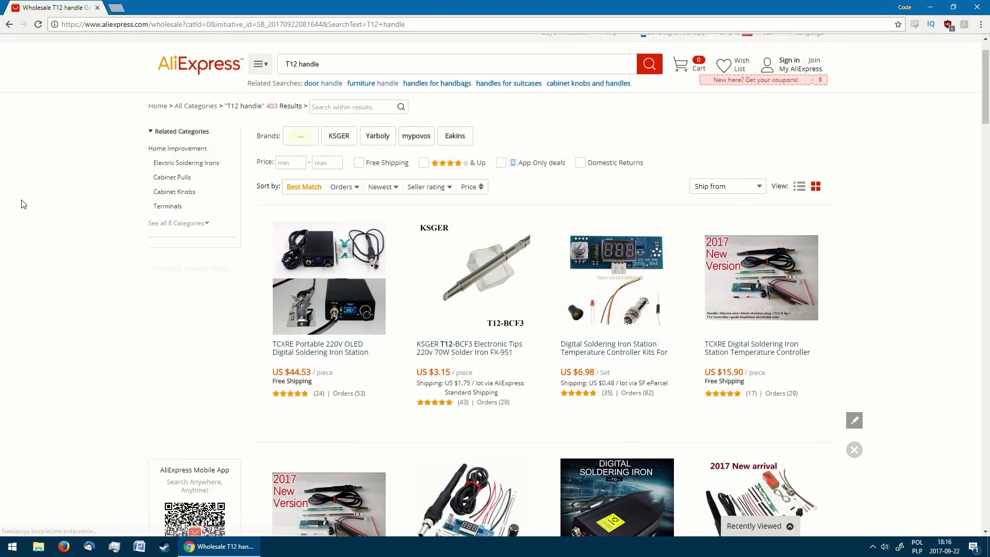
Step: Scroll down through the AliExpress 'T12 handle' search results
scroll(22, 204, down, 8)
scroll(22, 204, down, 15)
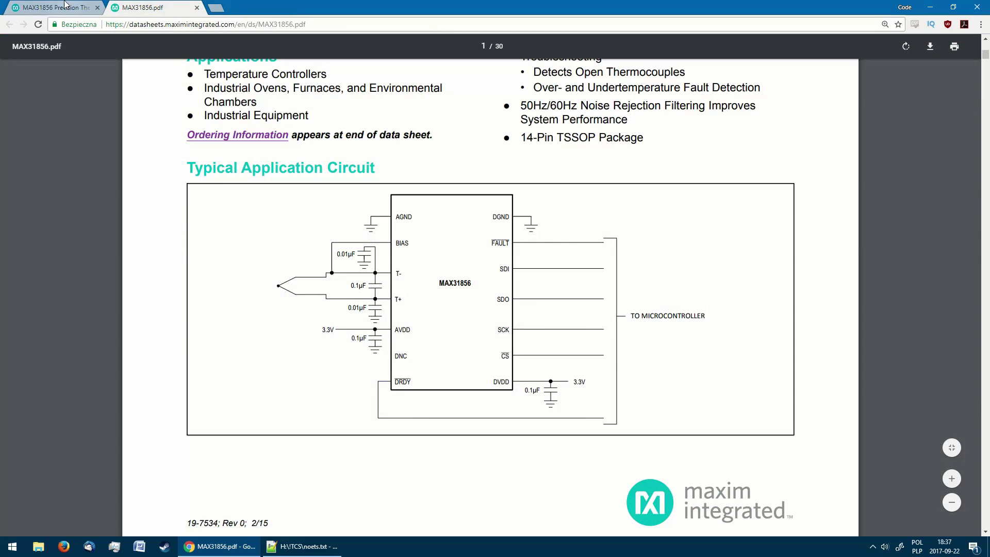
Step: Go back to the MAX31856 product page and scroll up to its overview
click(65, 5)
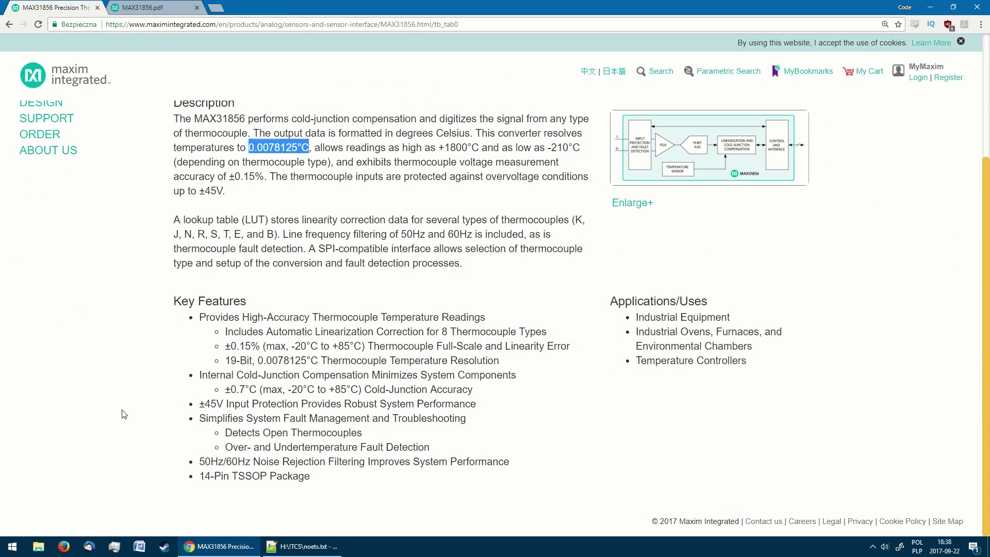
scroll(123, 413, up, 3)
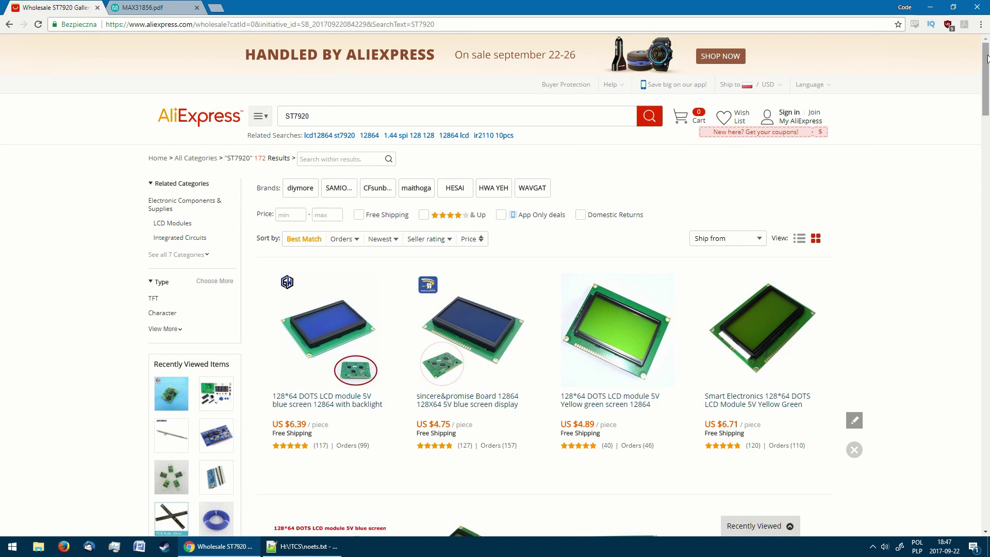
Step: Scroll through the ST7920 and boost-converter results, then open the Maple Mini board listing
drag(986, 58, 986, 154)
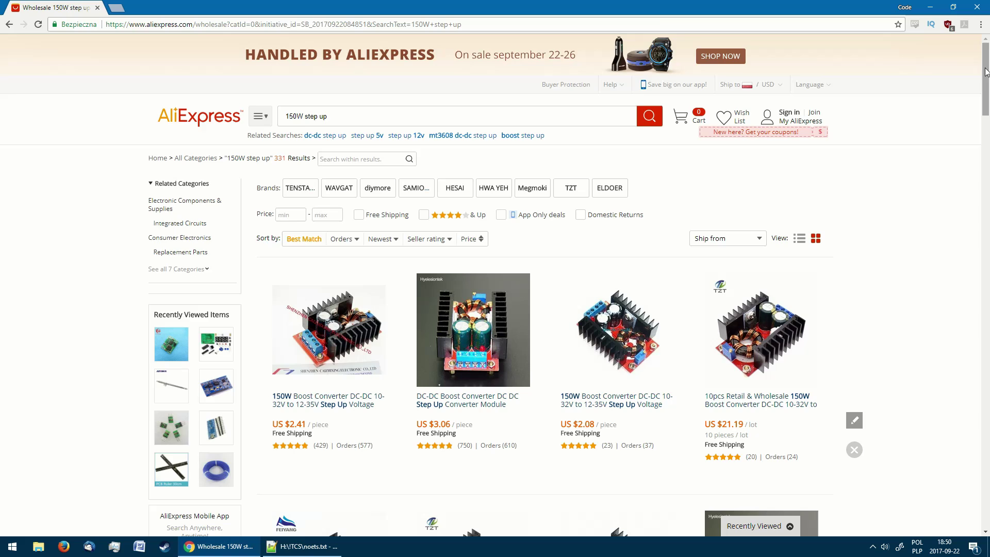
drag(988, 70, 988, 153)
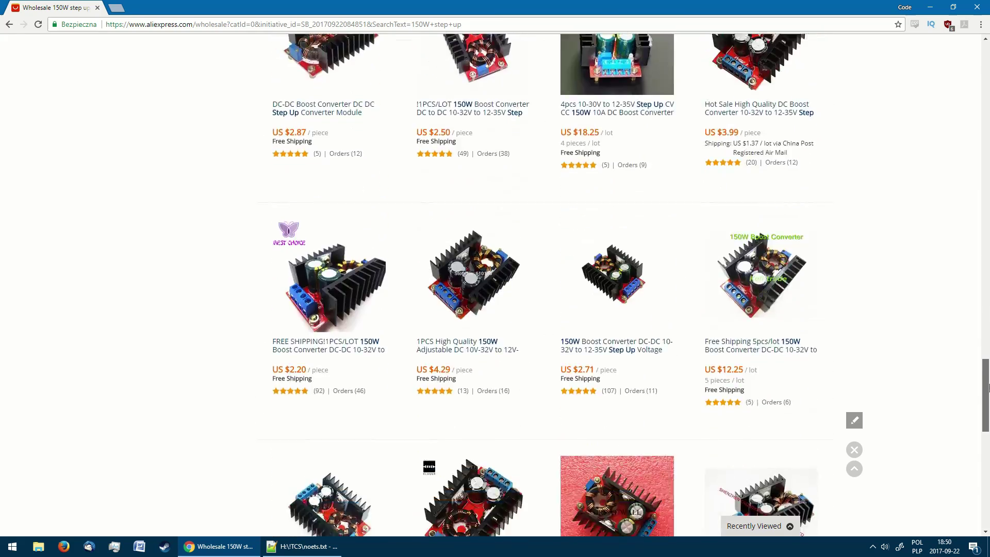
drag(988, 387, 988, 480)
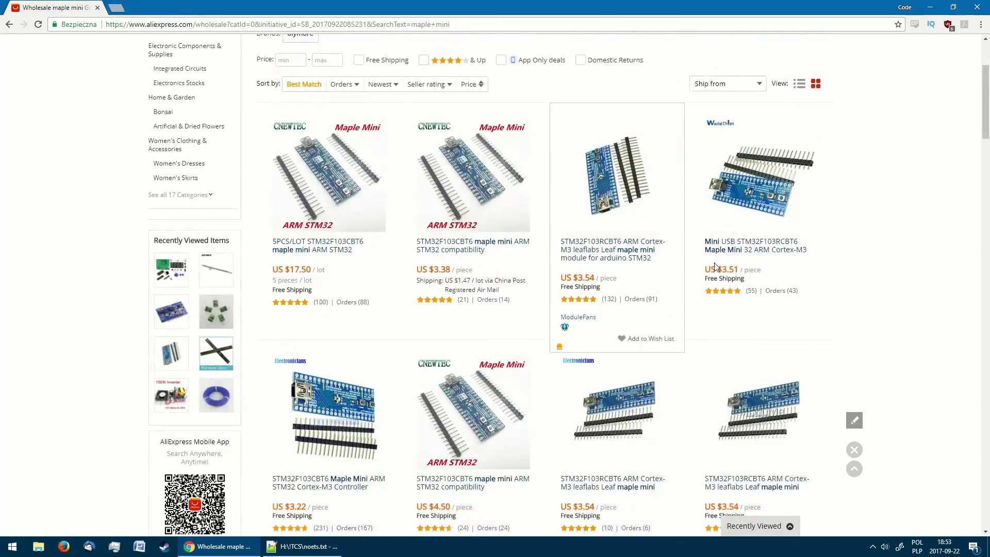
scroll(853, 293, up, 2)
scroll(854, 294, down, 1)
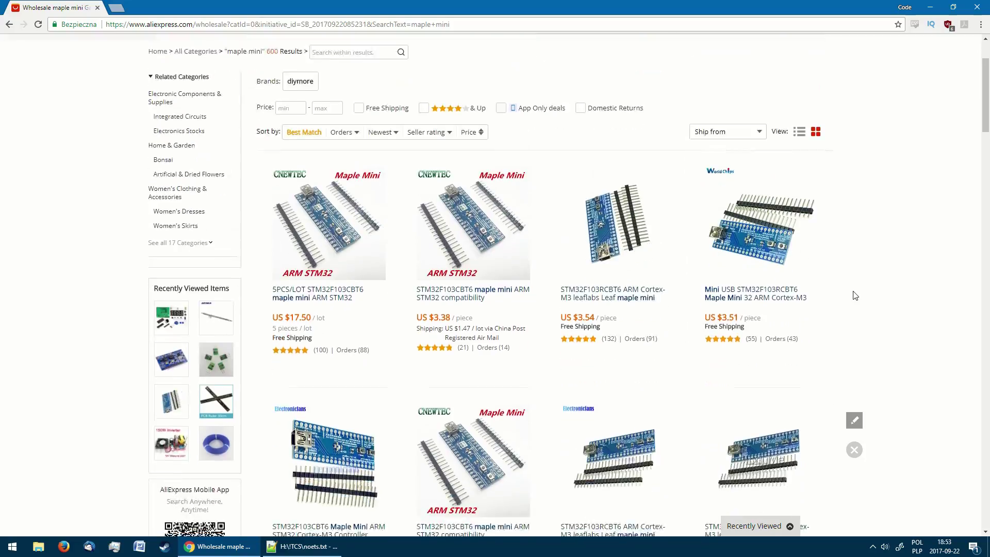
scroll(854, 295, down, 1)
click(747, 179)
Step: Scroll the step-down results and open the ultra-small step-down converter listing
scroll(740, 179, down, 5)
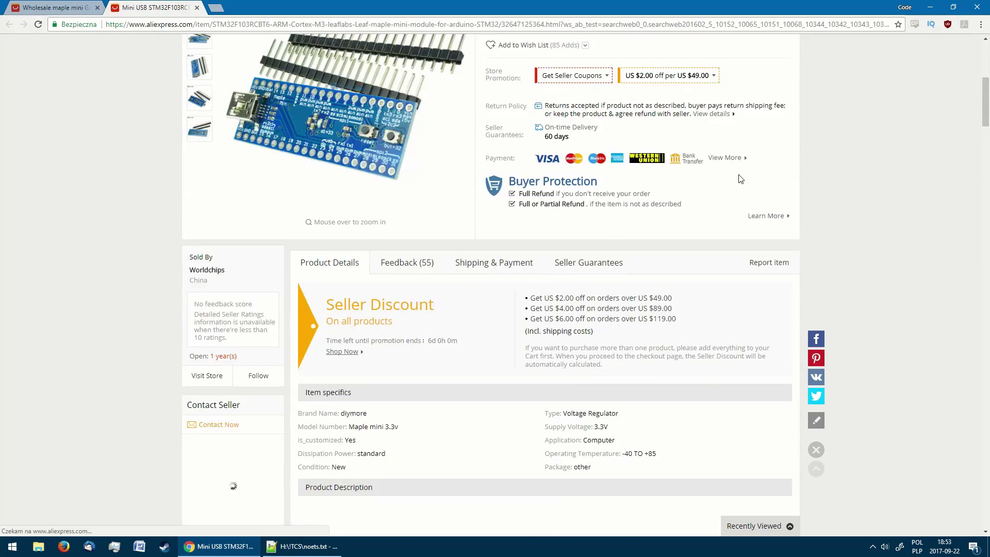
scroll(740, 179, down, 20)
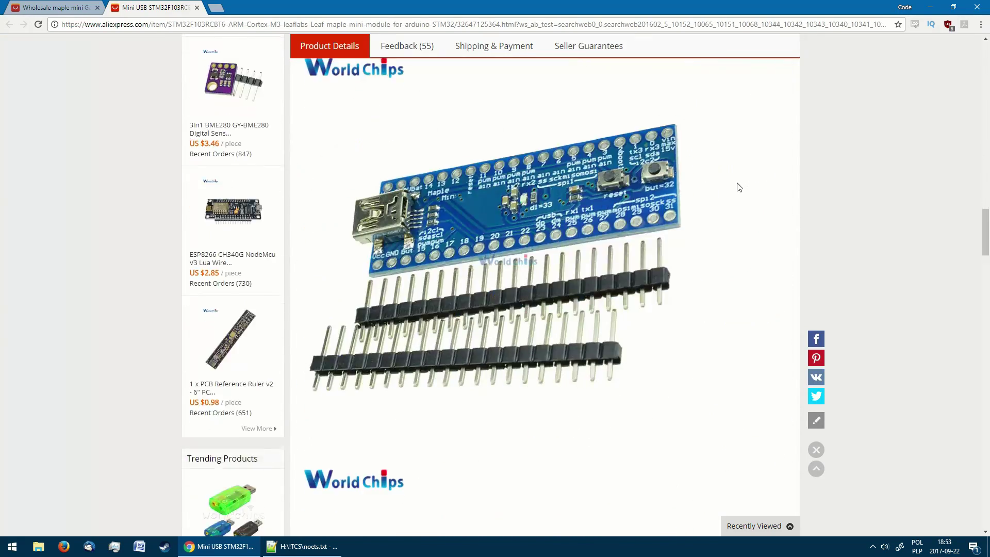
scroll(740, 187, down, 18)
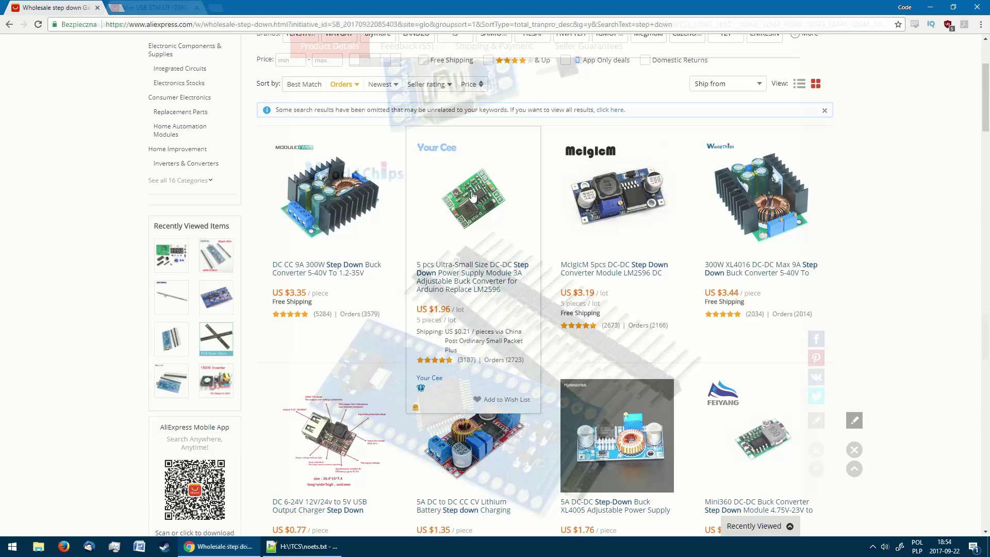
click(472, 195)
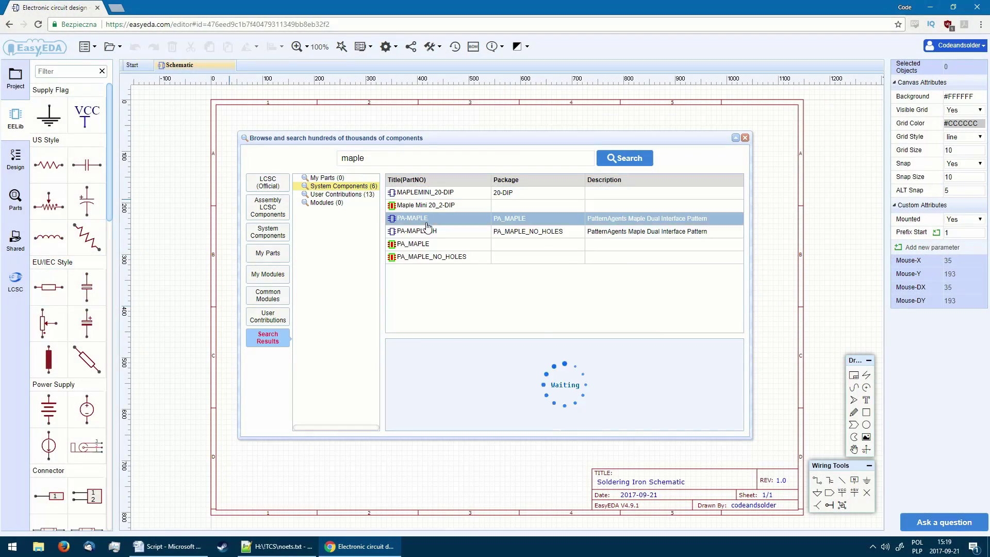
Step: Place Maple Mini U1, ground both GND pins, add a VCC flag, and search MAX31856
click(342, 195)
click(420, 256)
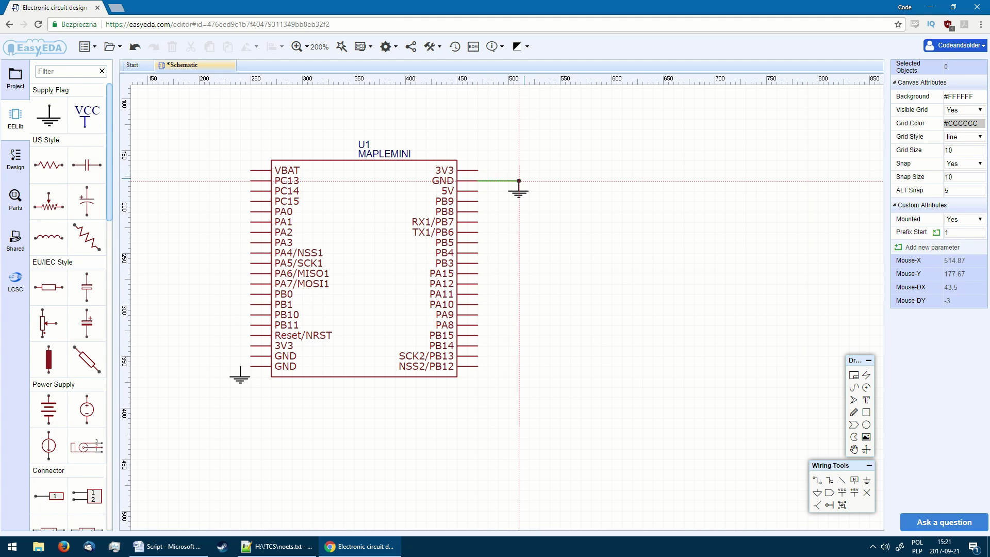
click(251, 356)
click(251, 367)
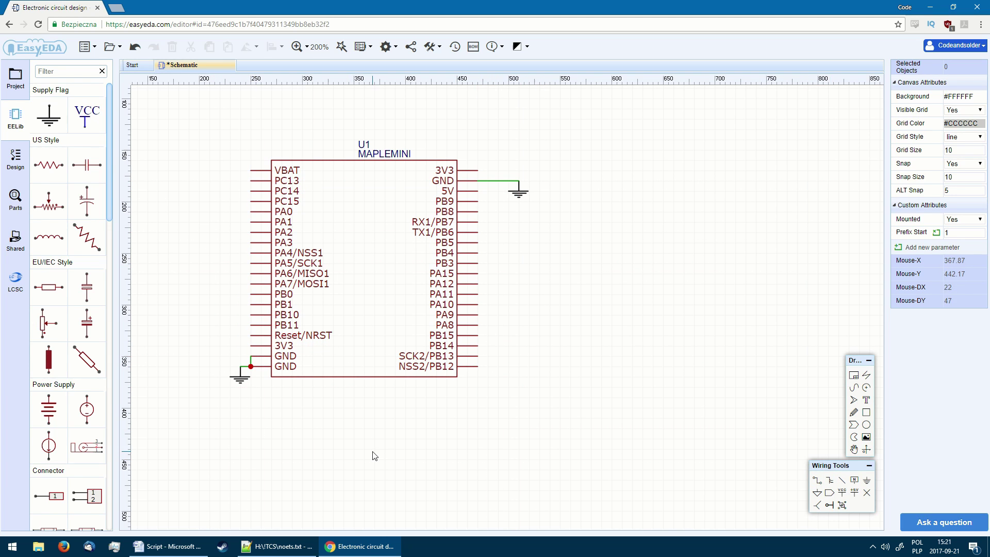
click(518, 176)
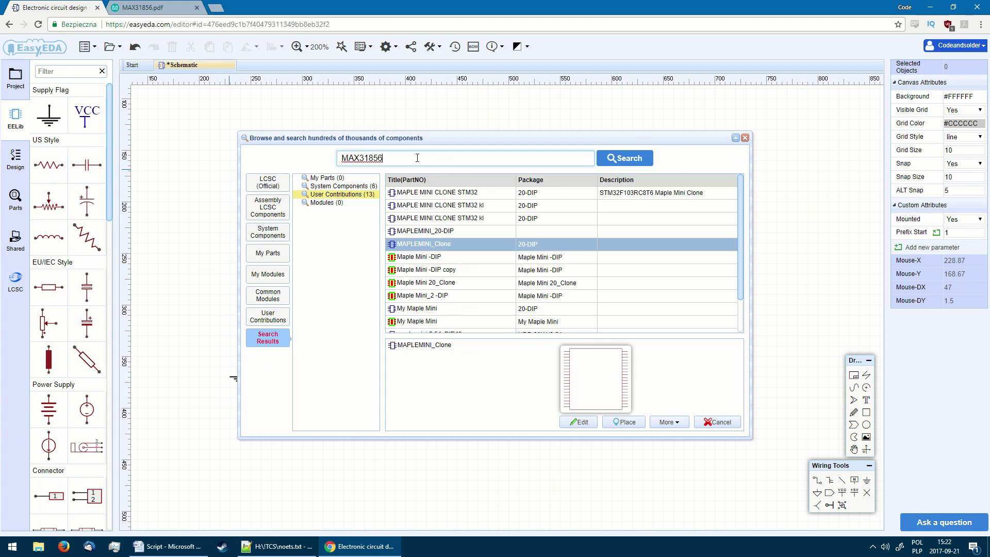
key(Return)
Step: Place the MAX31856, ground DGND pin 14 and mark the BIAS pin not connected
click(444, 205)
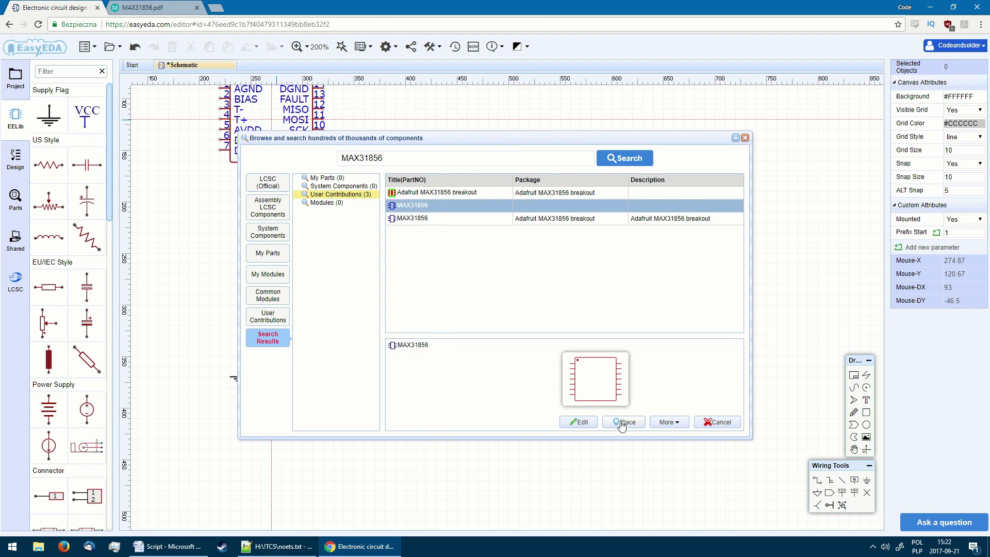
click(621, 423)
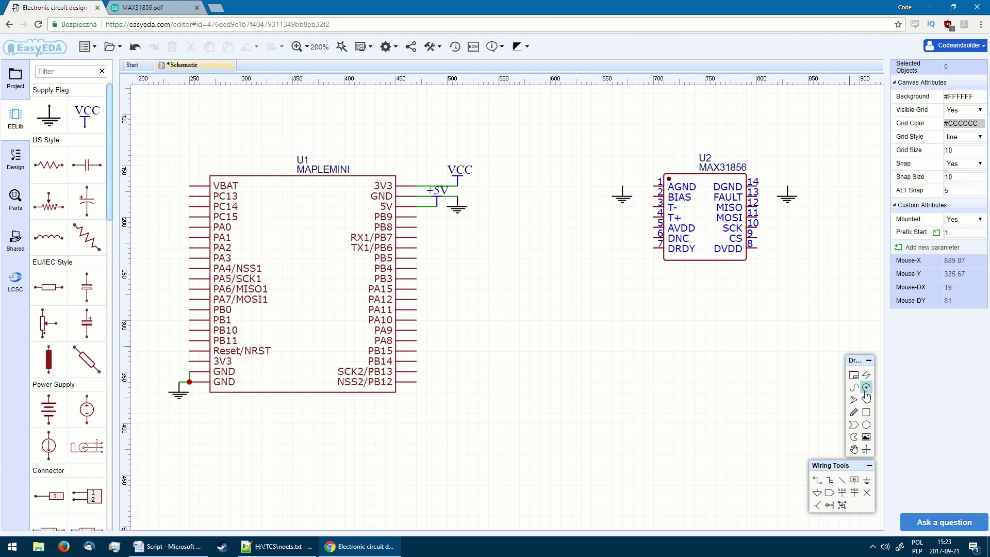
click(767, 186)
click(652, 193)
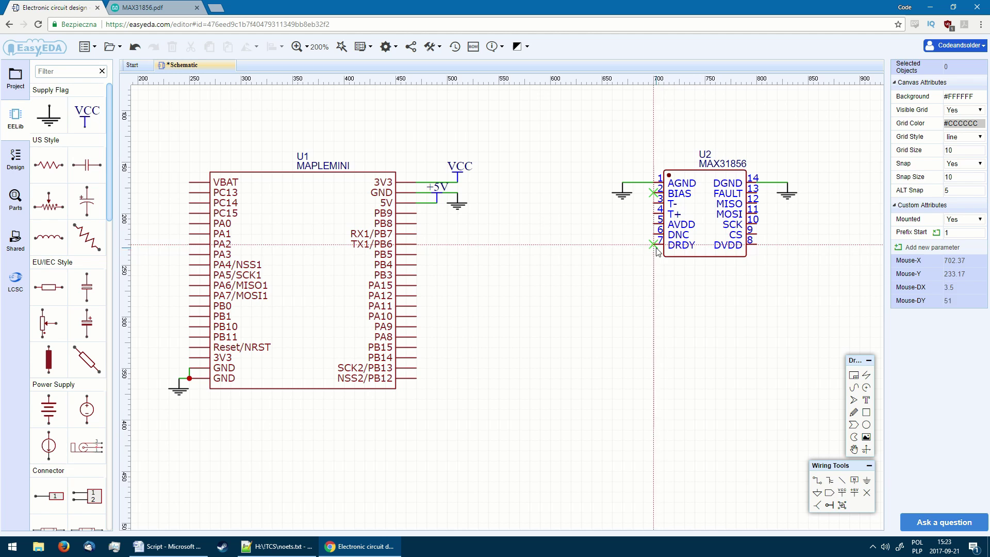
Step: Add thermocouple net labels to the left of the MAX31856, including ThermocupleNegative
click(854, 481)
double_click(606, 198)
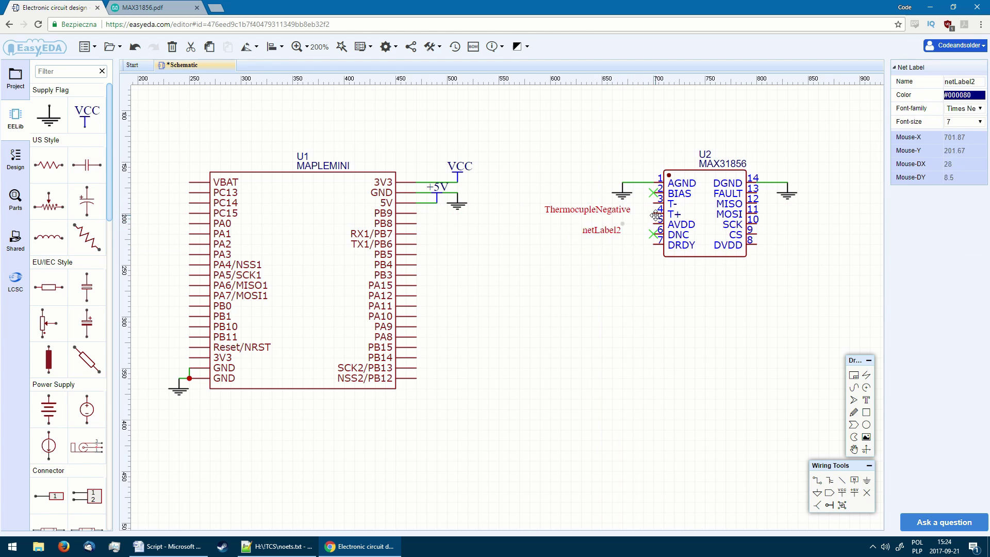
double_click(655, 215)
text(ThermocupleNegative)
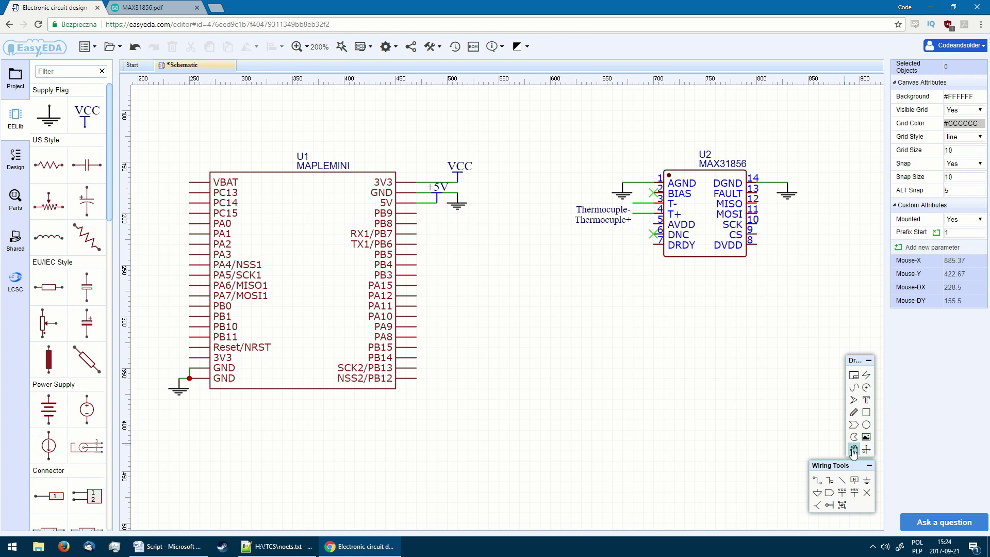
Step: Connect a VCC flag to AVDD and place 1u capacitor C1 below it
click(842, 493)
click(560, 223)
click(87, 164)
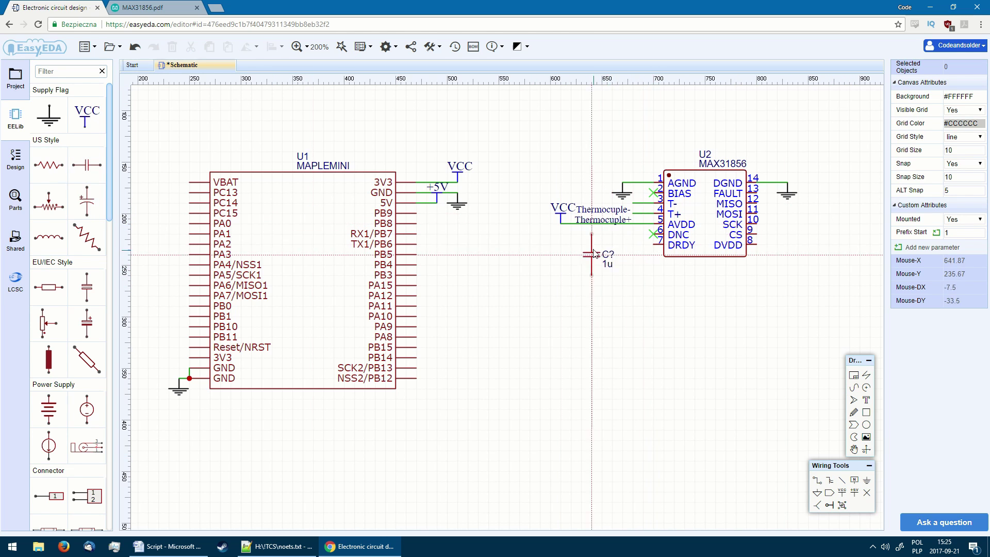
click(560, 244)
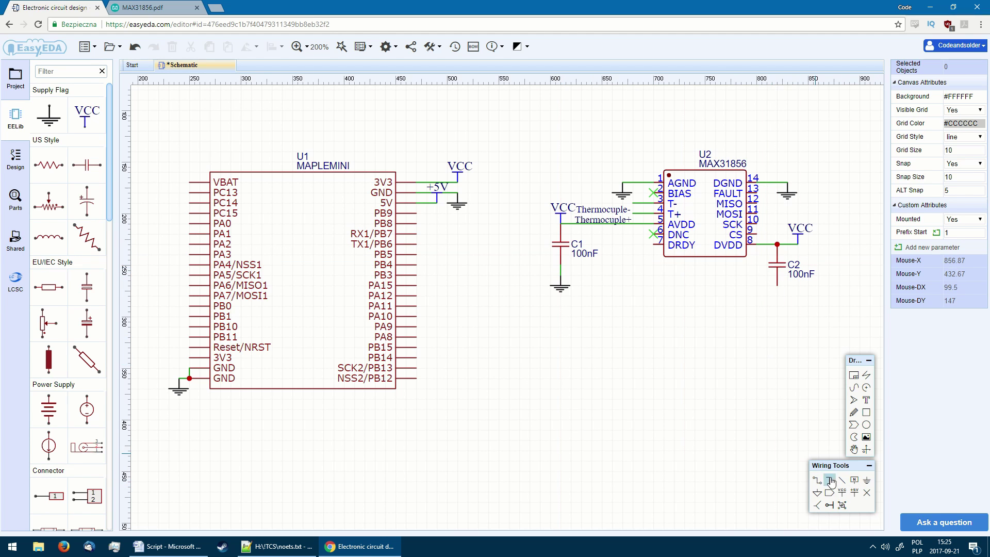
scroll(736, 296, up, 3)
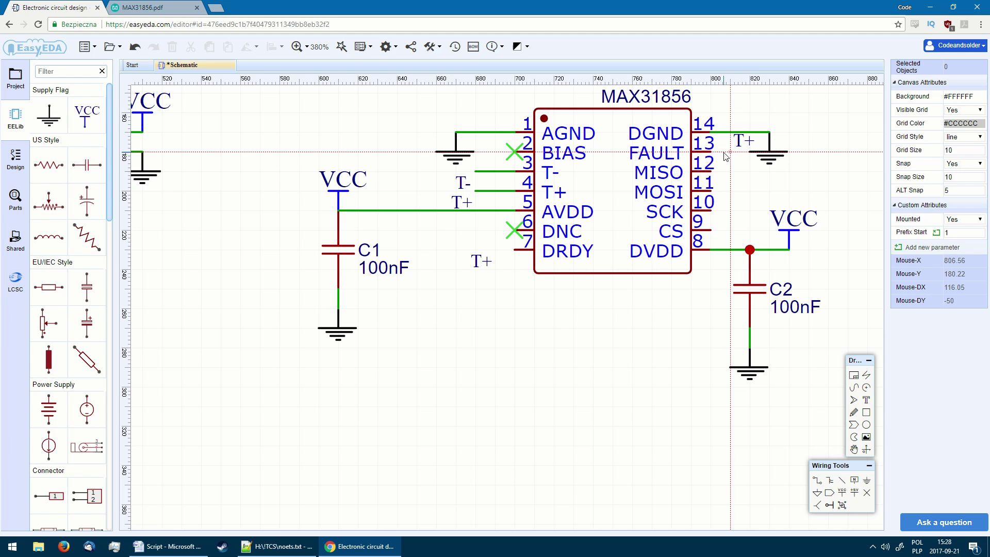
Step: Ground the pin-14 wire and rename the labels FAULT, MISO, MOSI, SCK and CS
double_click(743, 140)
text(FAULT)
double_click(744, 160)
text(MISO)
double_click(744, 179)
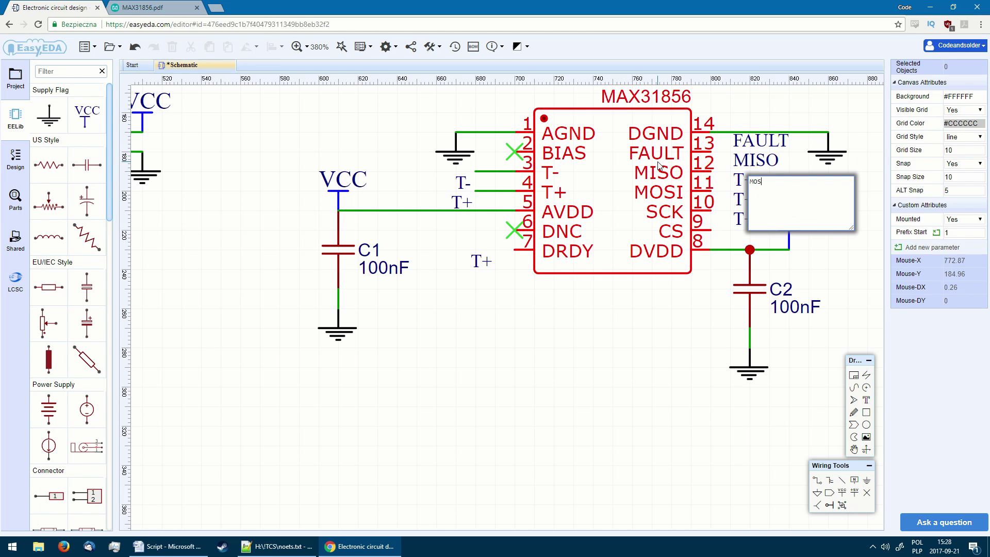
text(MOSI)
double_click(742, 199)
text(sck)
double_click(739, 219)
text(CS)
Step: Put a VCC flag on the pin-8 wire and place the DRDY label beside pin 7
click(842, 492)
click(789, 232)
double_click(481, 261)
text(DRDY)
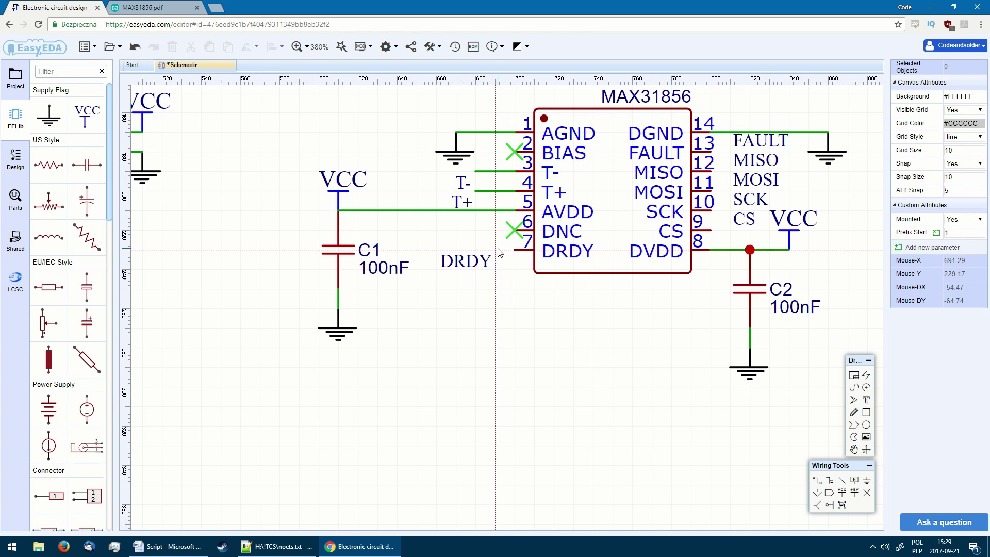
click(711, 230)
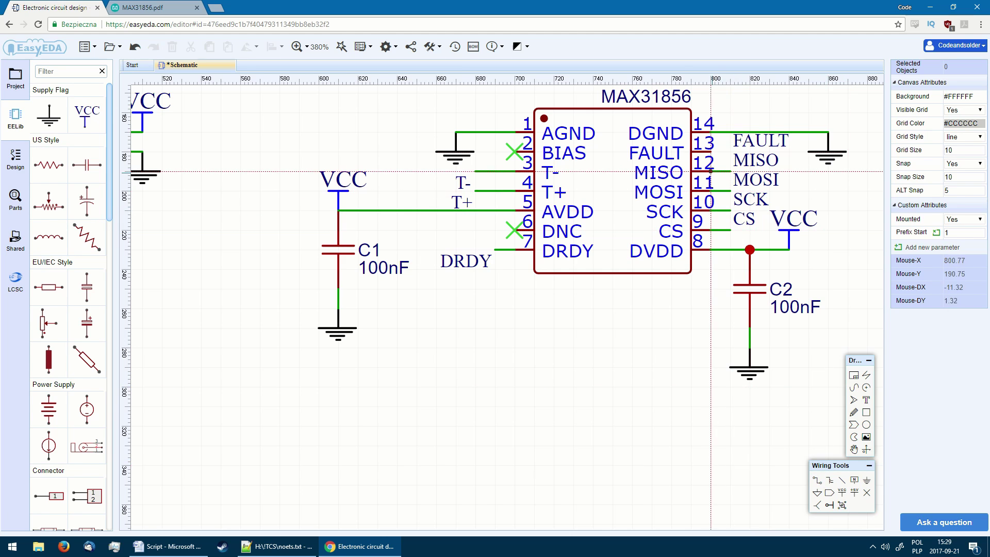
Step: Shift the MOSI net label slightly to the right
scroll(543, 382, down, 5)
scroll(527, 360, up, 3)
click(845, 212)
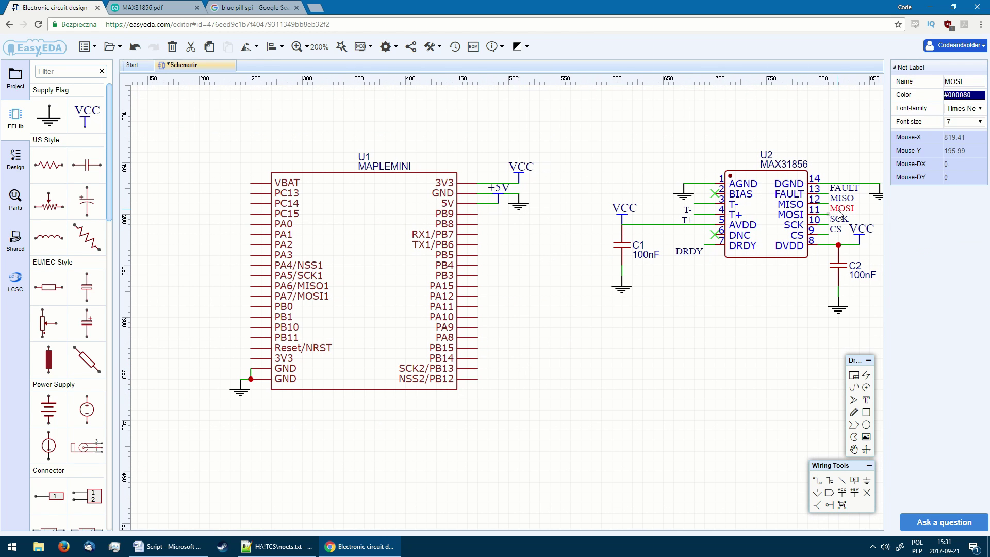
drag(494, 351, 504, 350)
click(831, 389)
Step: Copy the SPI net labels and paste them beside the Maple Mini pins
click(839, 219)
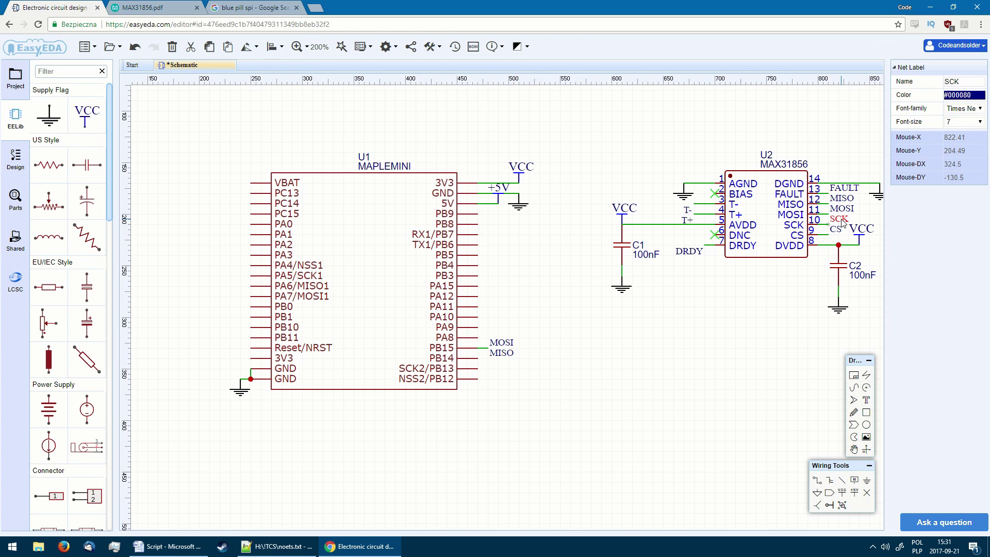
key(ctrl+c)
key(ctrl+v)
click(490, 374)
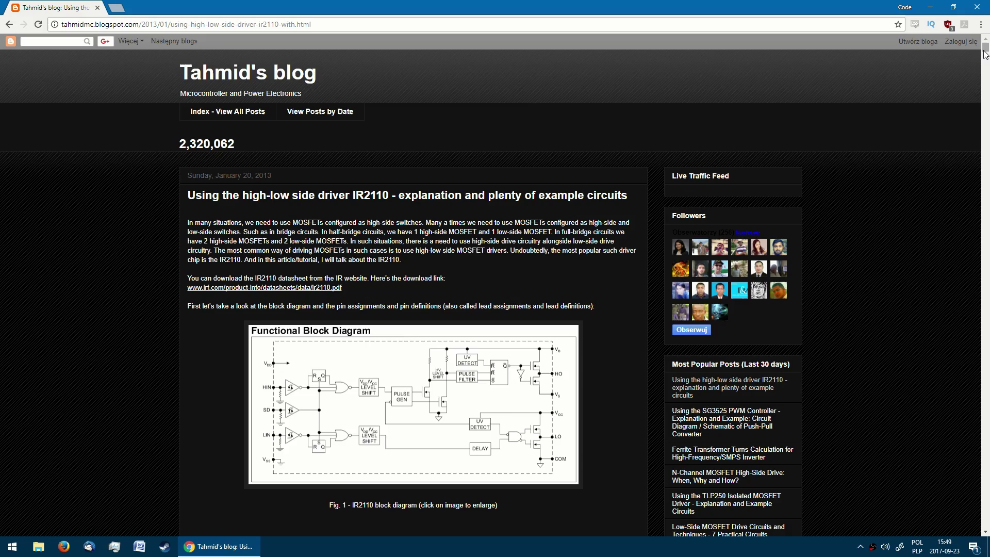
drag(986, 54, 986, 98)
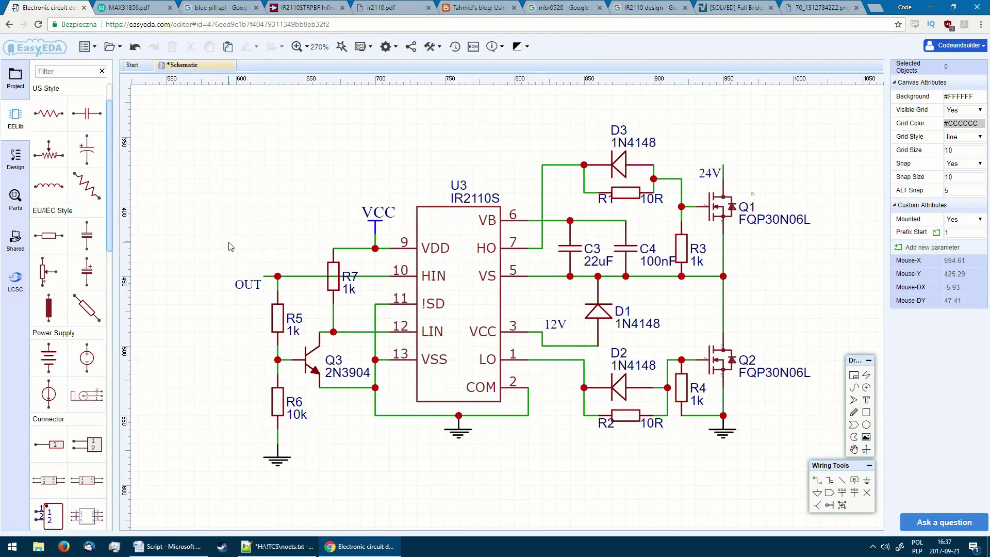
Step: Paste the OUTsignal label onto a Maple Mini pin to link it to the driver input
scroll(230, 247, down, 3)
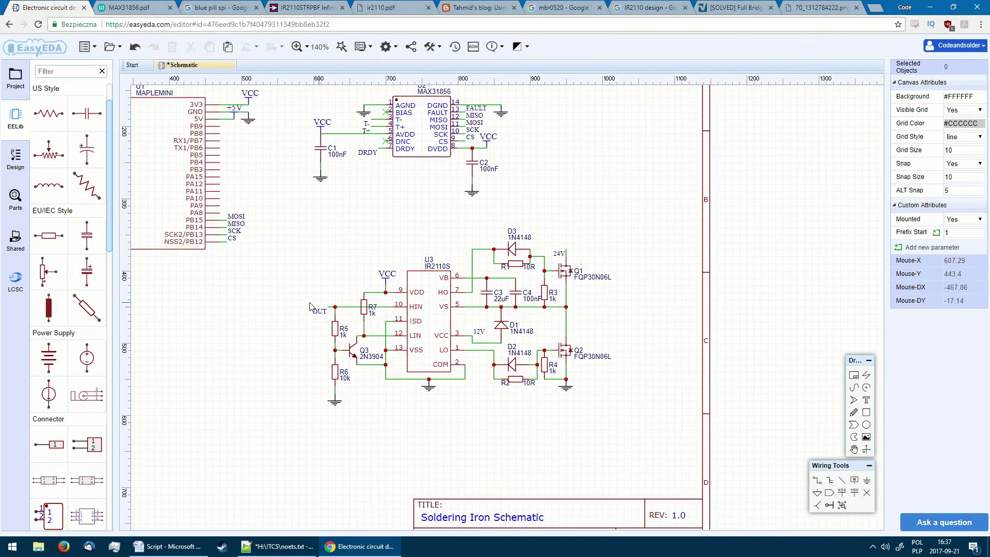
scroll(653, 329, up, 5)
scroll(474, 327, down, 2)
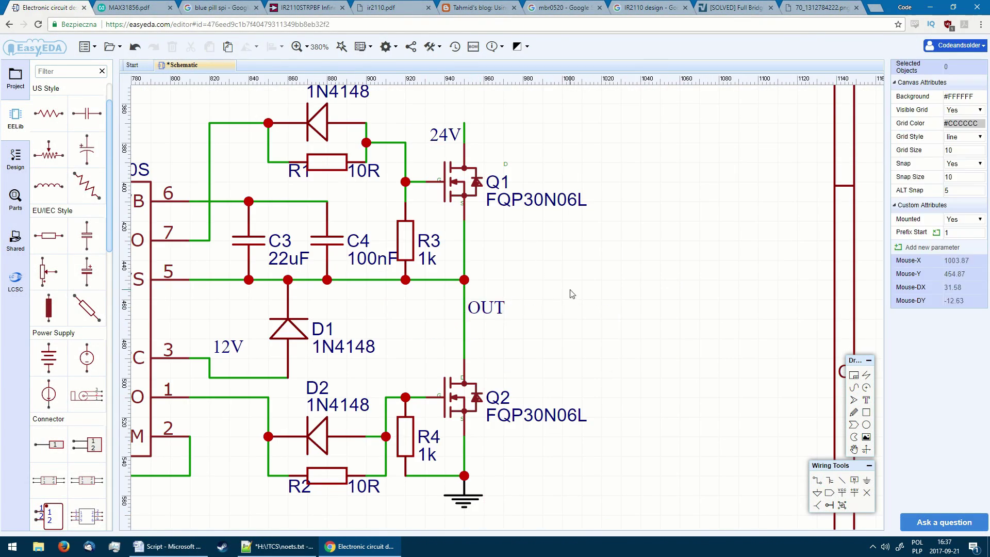
scroll(570, 299, down, 3)
scroll(477, 361, up, 2)
key(ctrl+v)
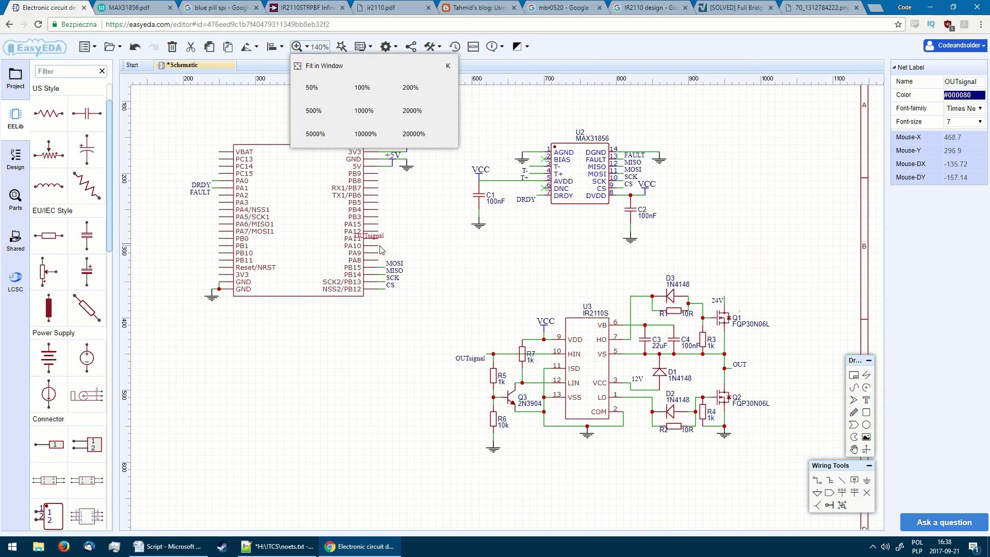
click(380, 265)
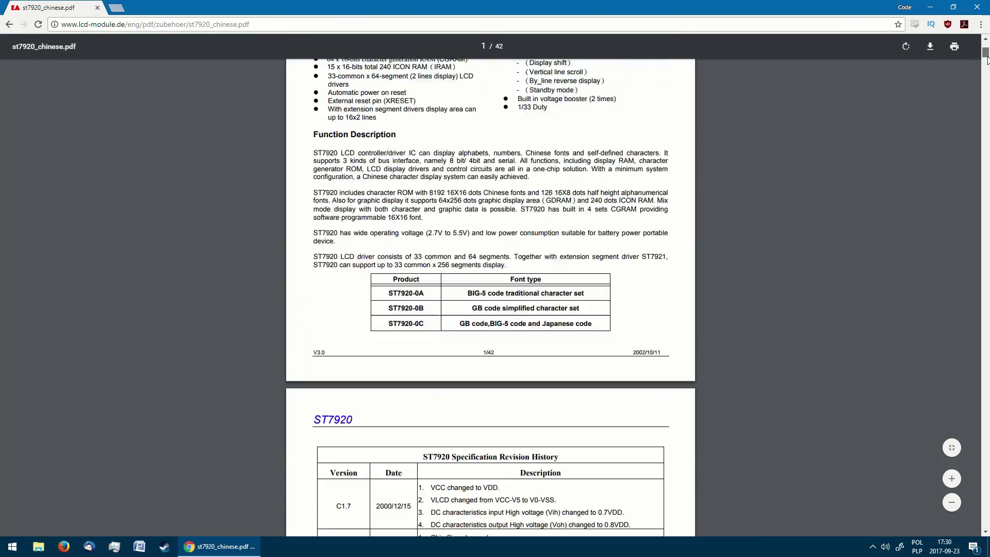
drag(986, 59, 985, 208)
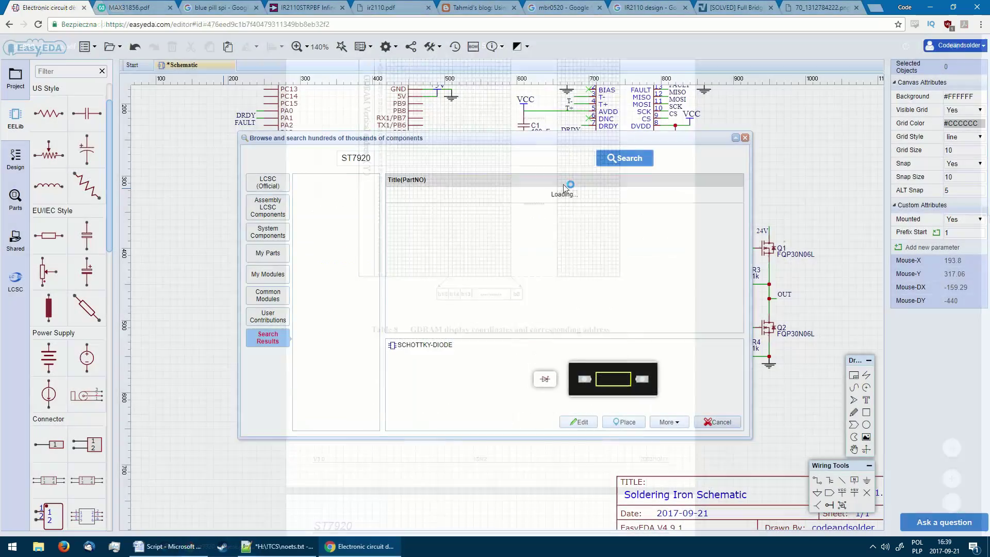
Step: Select 'LCD 128x64 controller ST7920' from the results and place it on the schematic
click(468, 199)
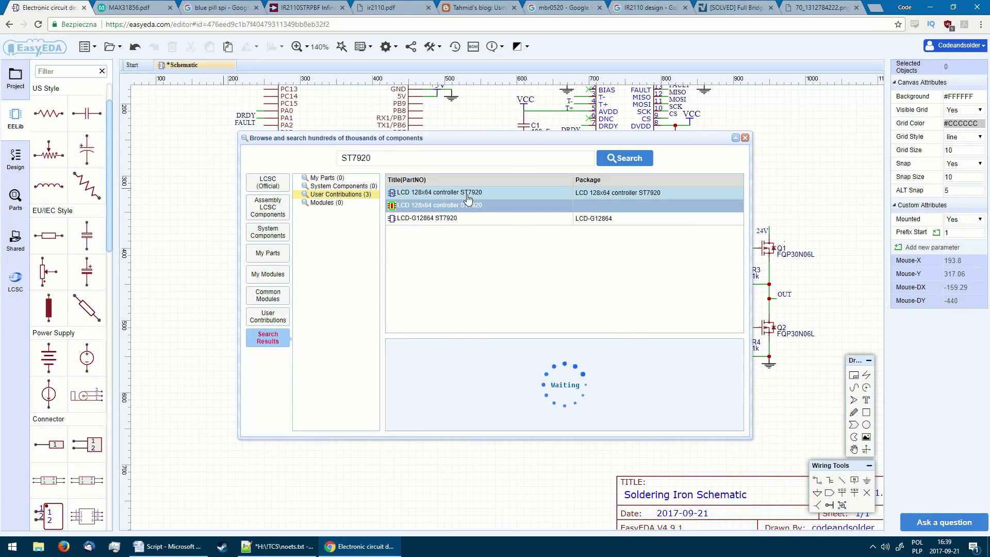
click(579, 420)
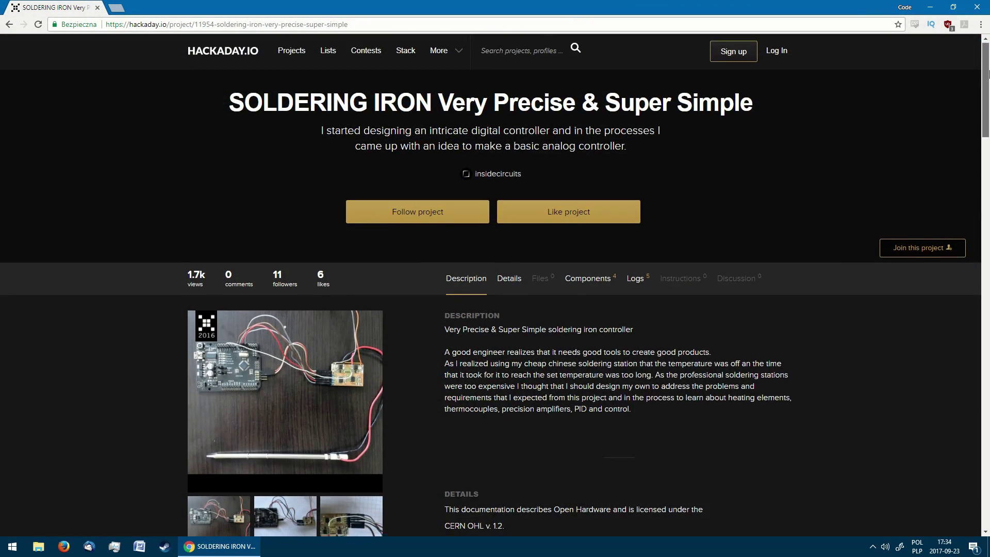
Step: Scroll the Hackaday.io log down to the MOSFET high-side/low-side switching schematic
drag(988, 81, 989, 310)
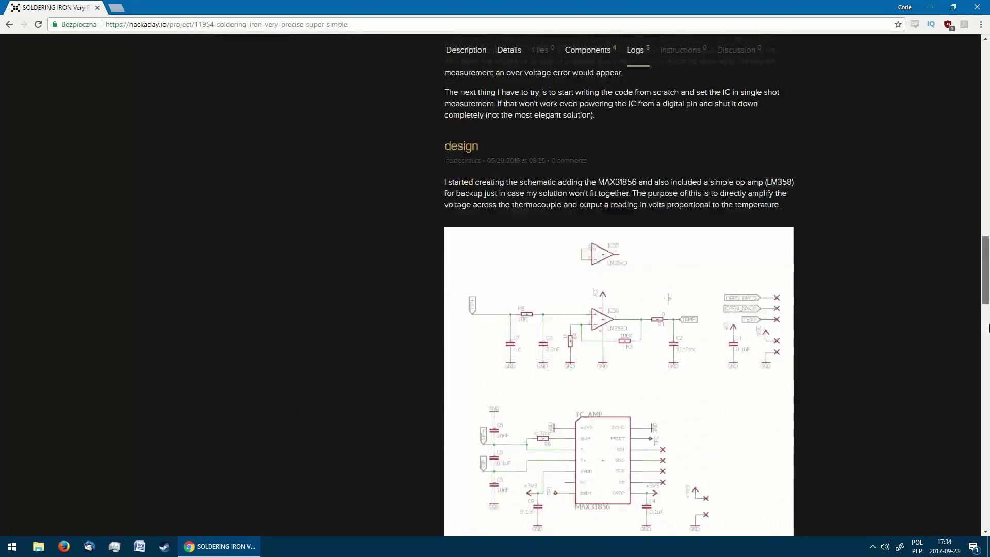
scroll(989, 328, down, 8)
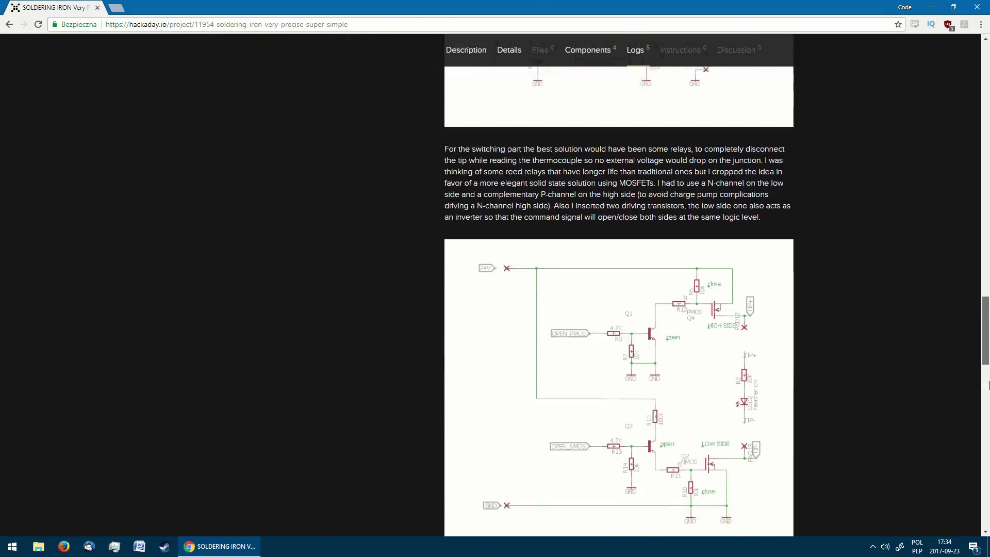
drag(988, 384, 988, 394)
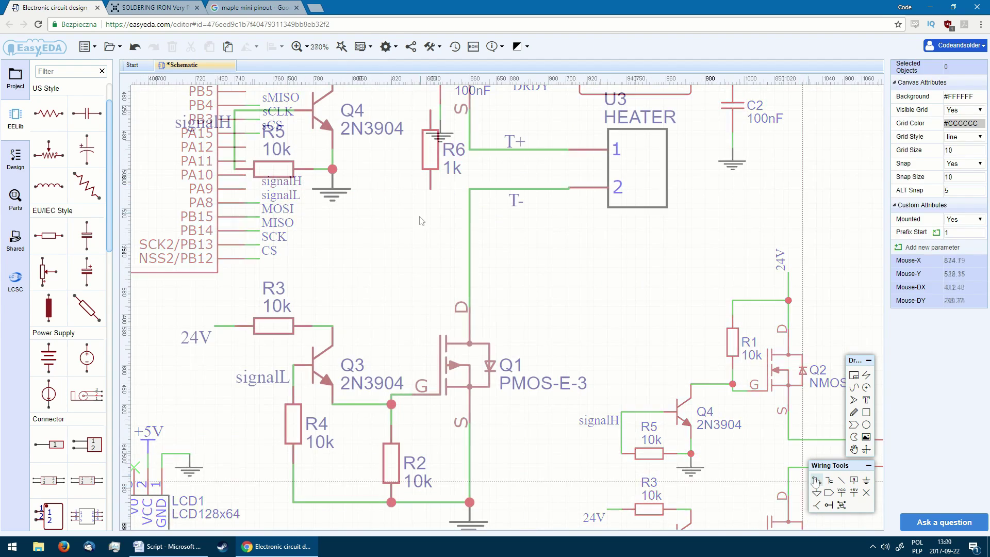
Step: Add 1N4148 diode D1 to the heater driver and resistor R8 above LCD pin 19
drag(88, 249, 409, 258)
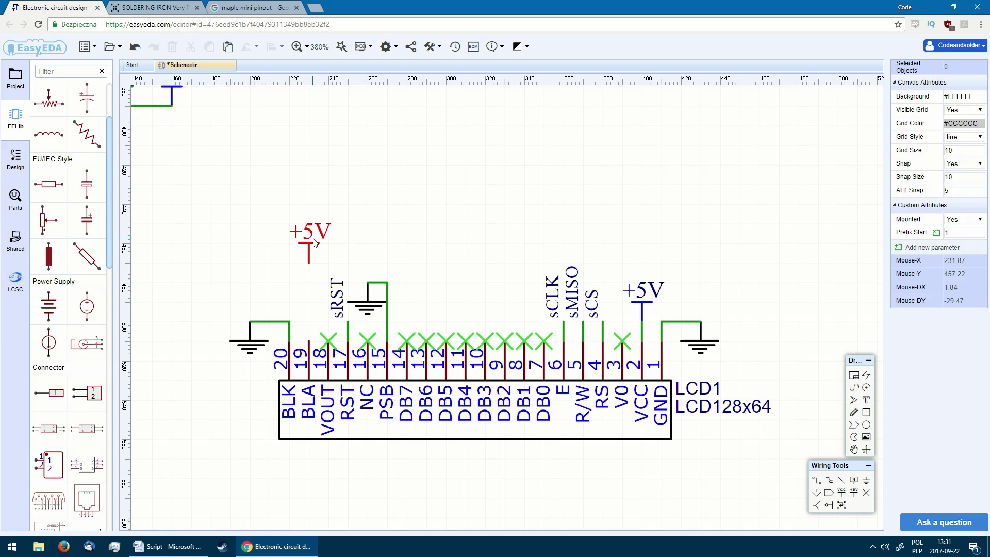
drag(49, 183, 278, 263)
click(278, 264)
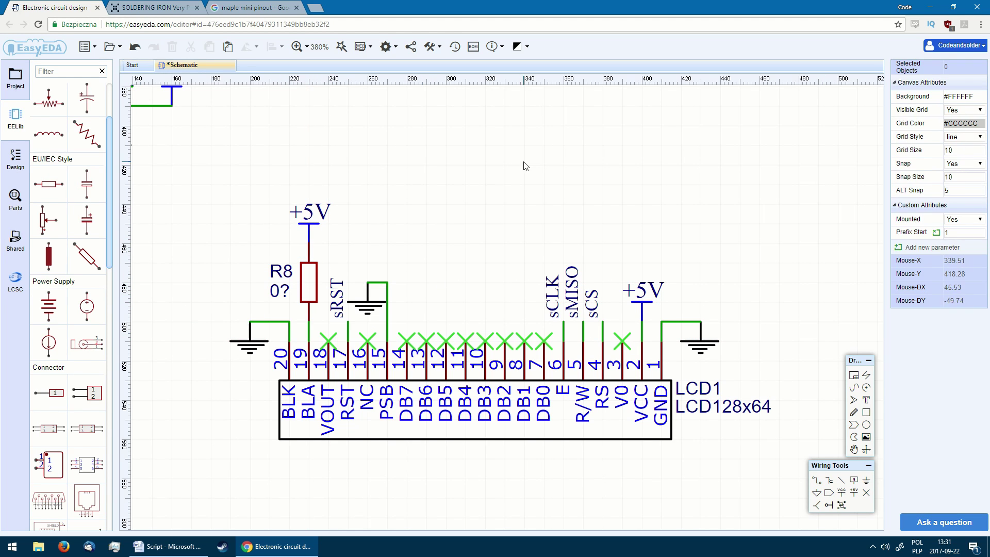